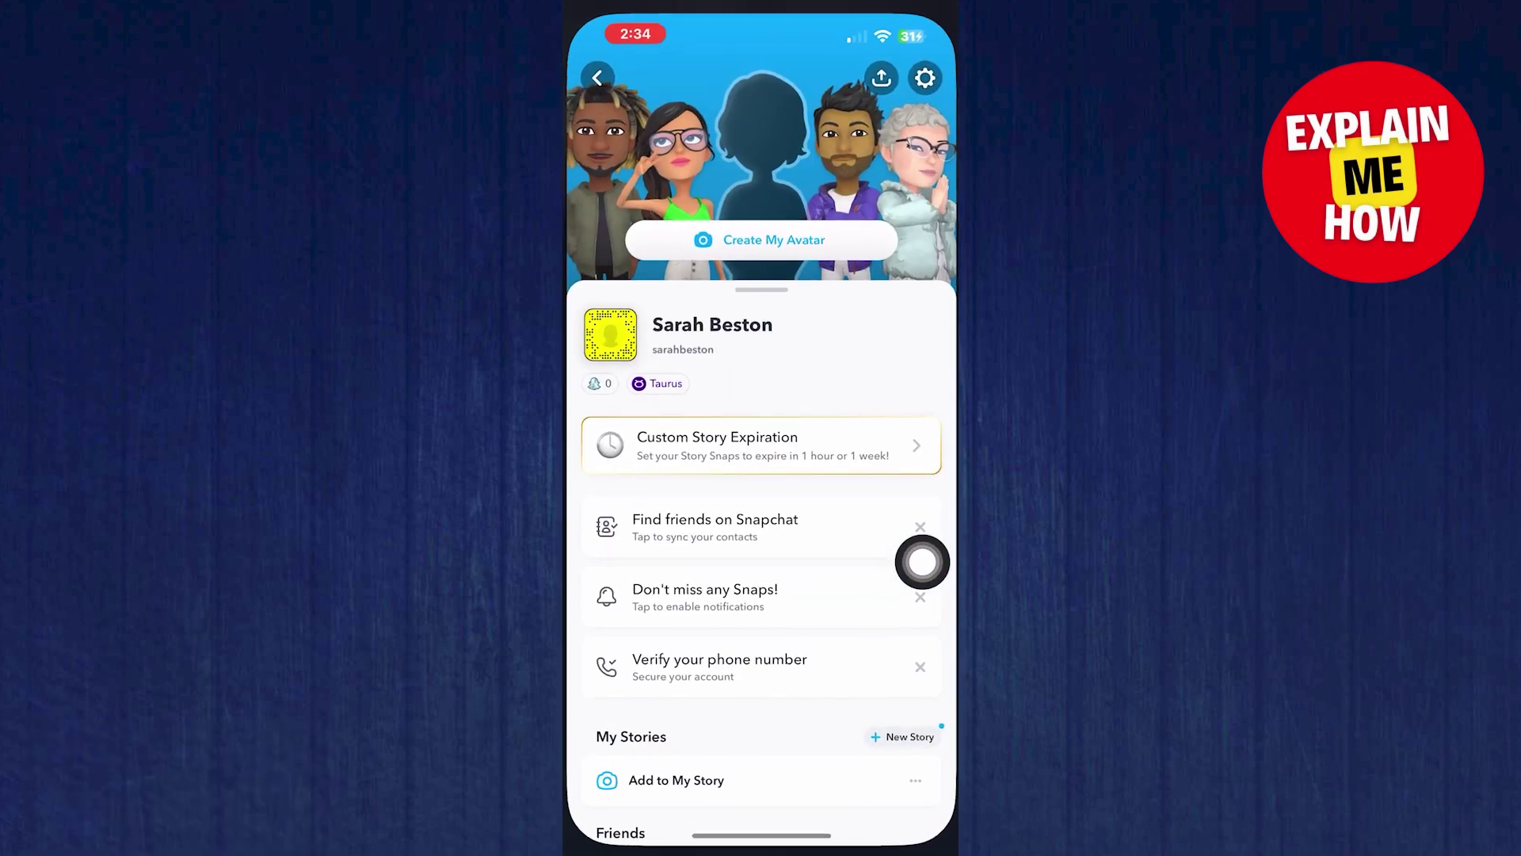
pyautogui.scroll(-3, 761, 476)
pyautogui.scroll(-5, 922, 562)
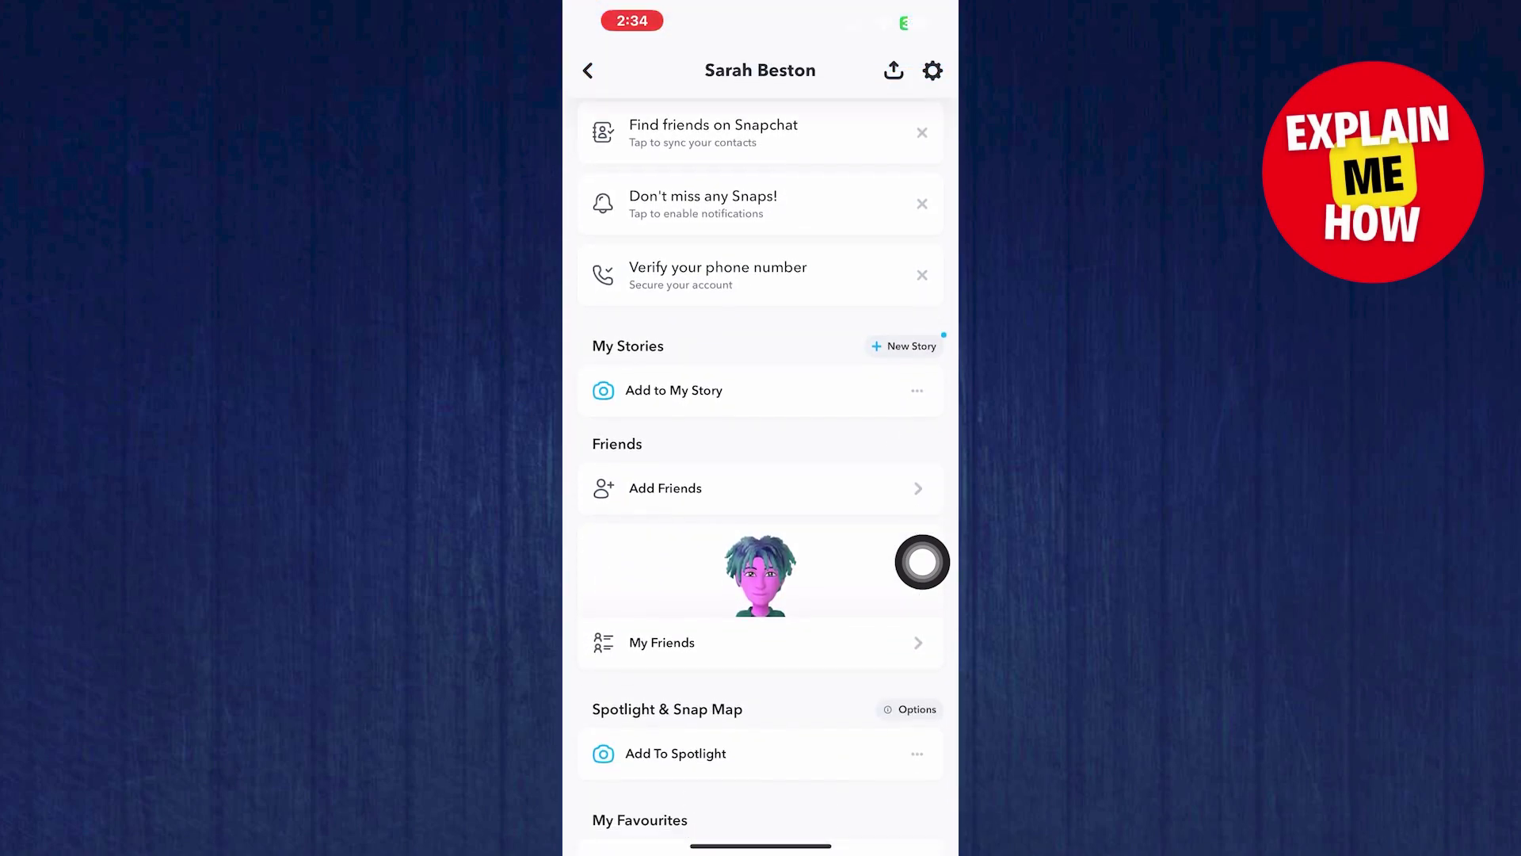
pyautogui.scroll(-5, 761, 475)
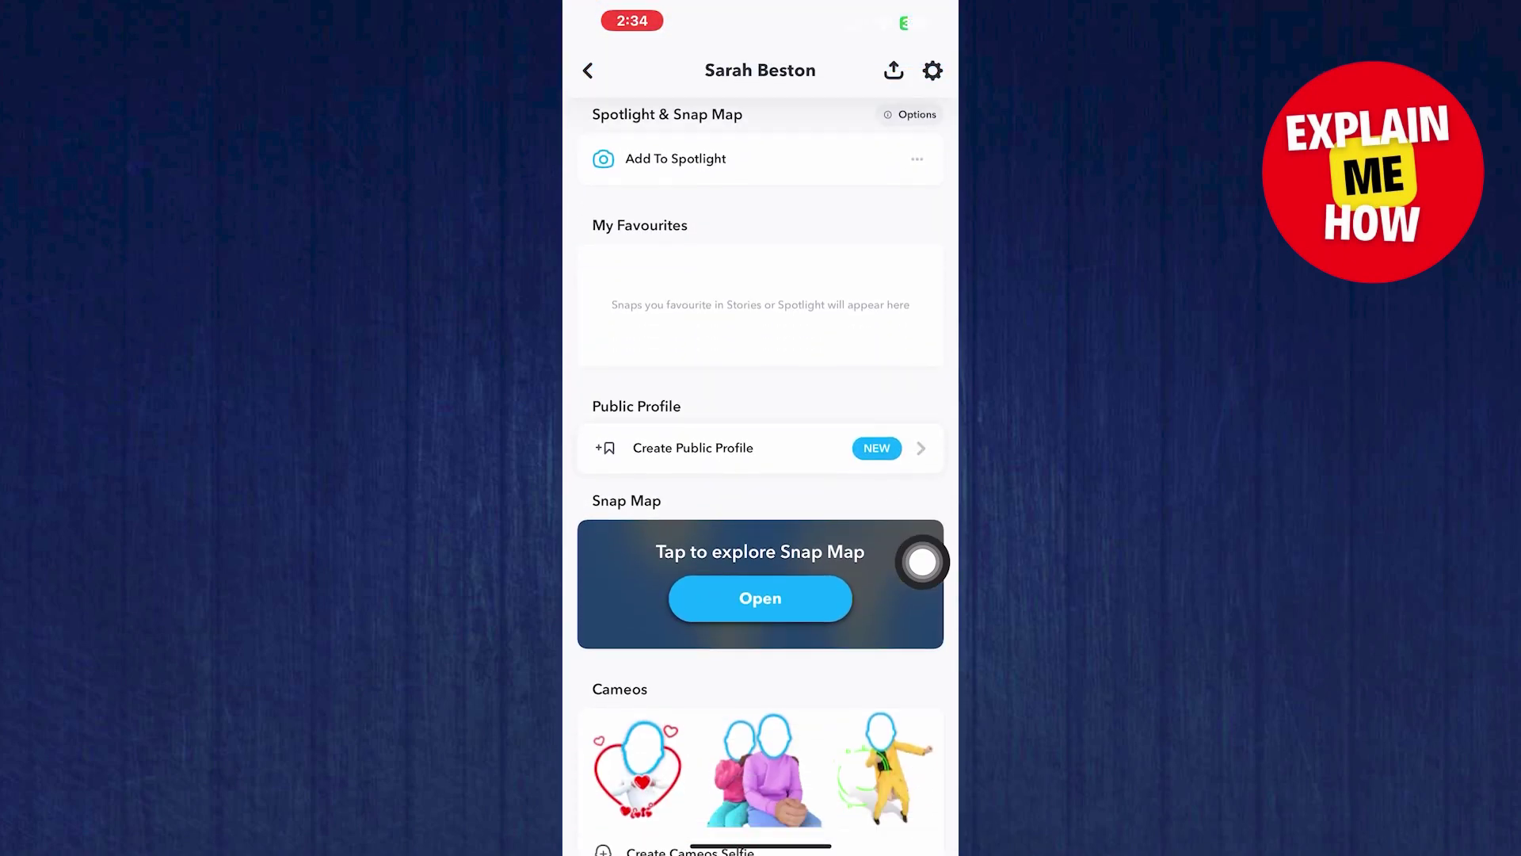
pyautogui.scroll(3, 761, 475)
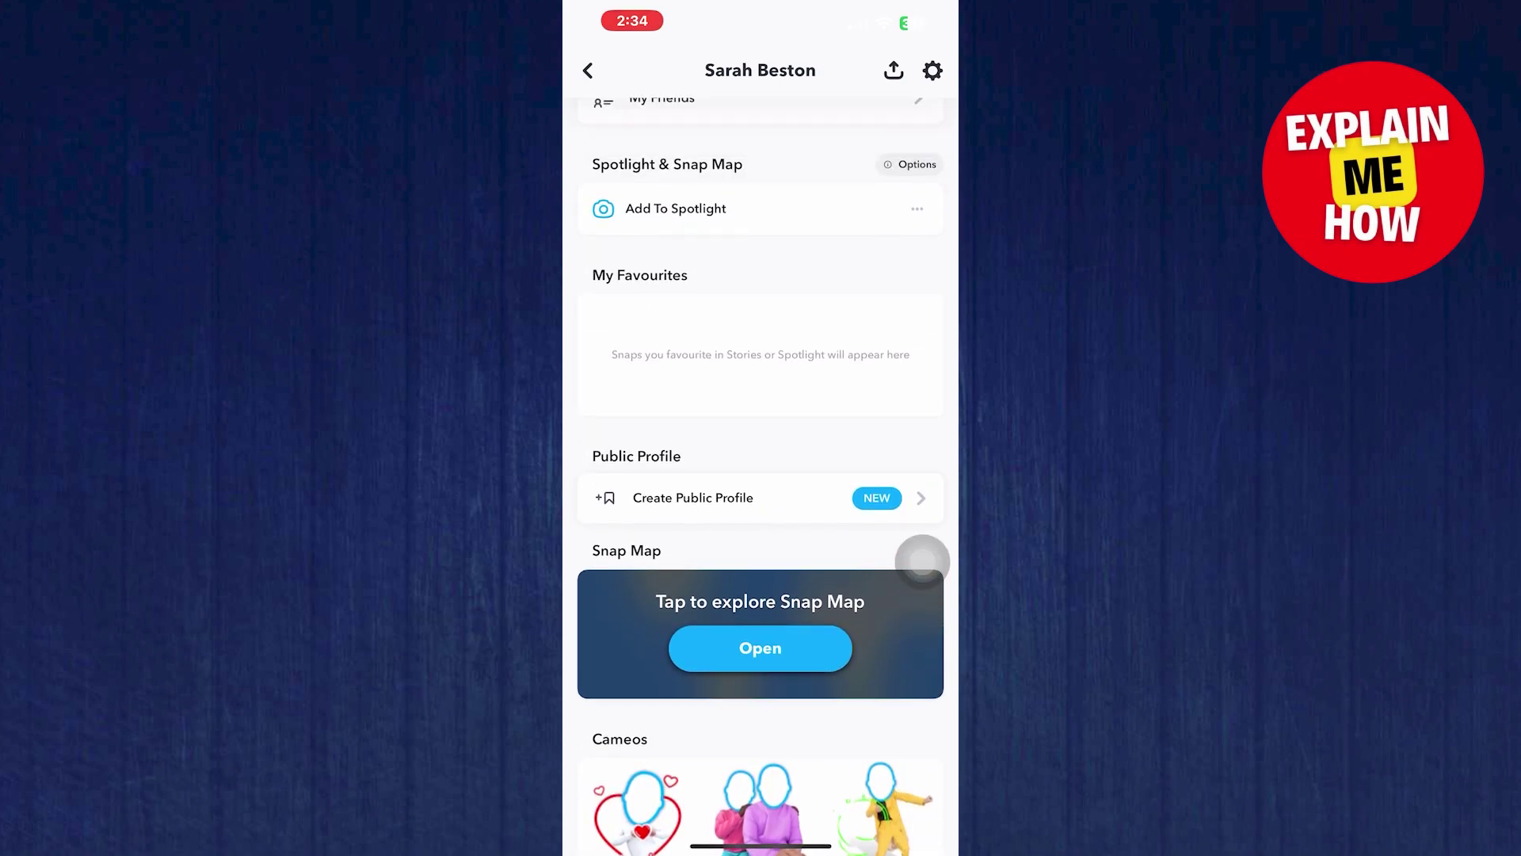
pyautogui.scroll(3, 761, 476)
pyautogui.scroll(3, 761, 476)
pyautogui.scroll(3, 761, 475)
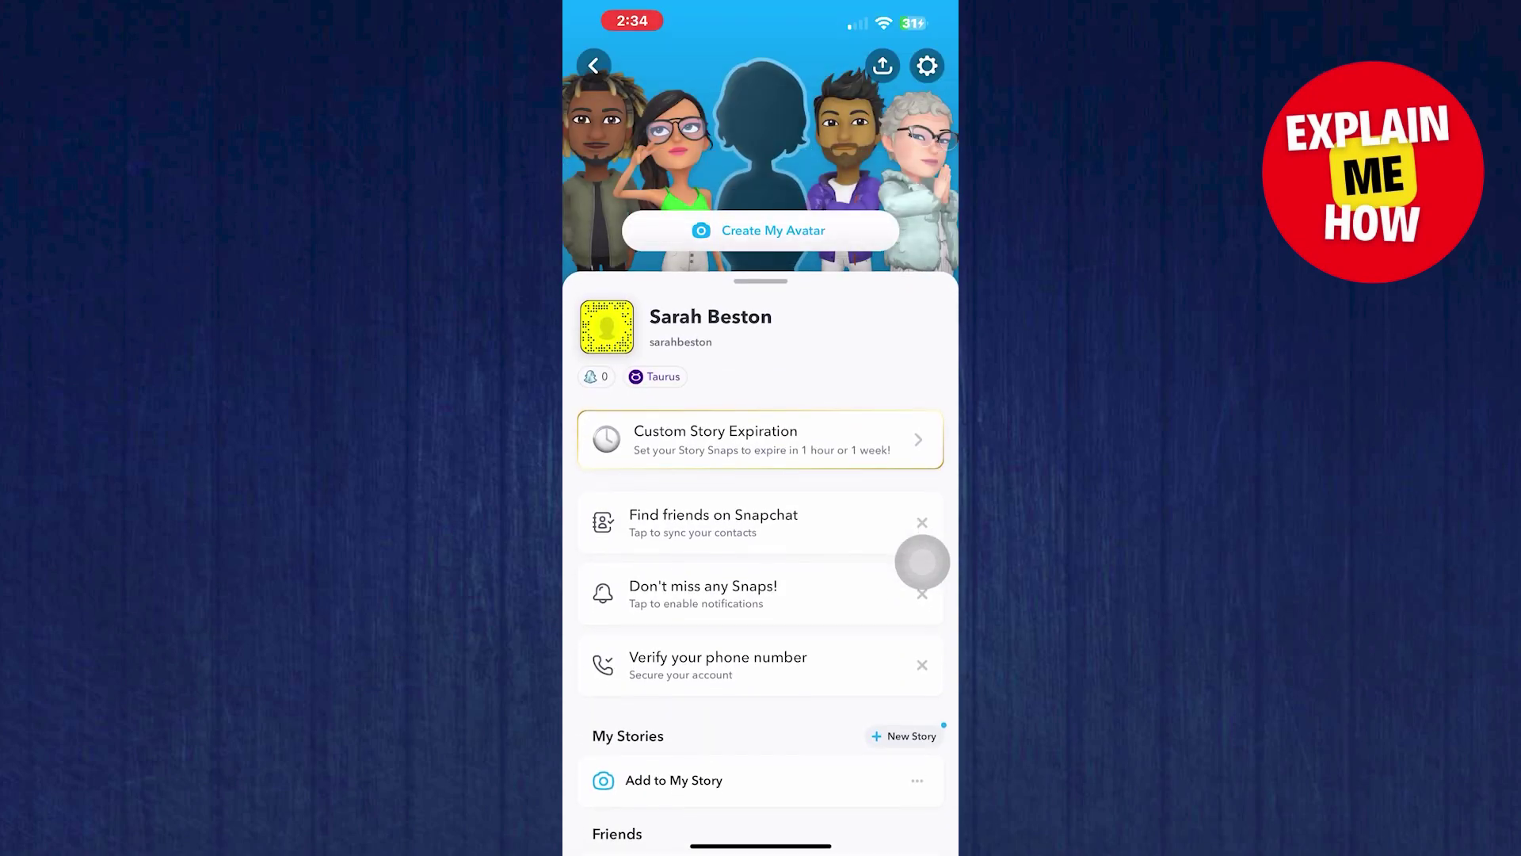
pyautogui.scroll(-1, 923, 562)
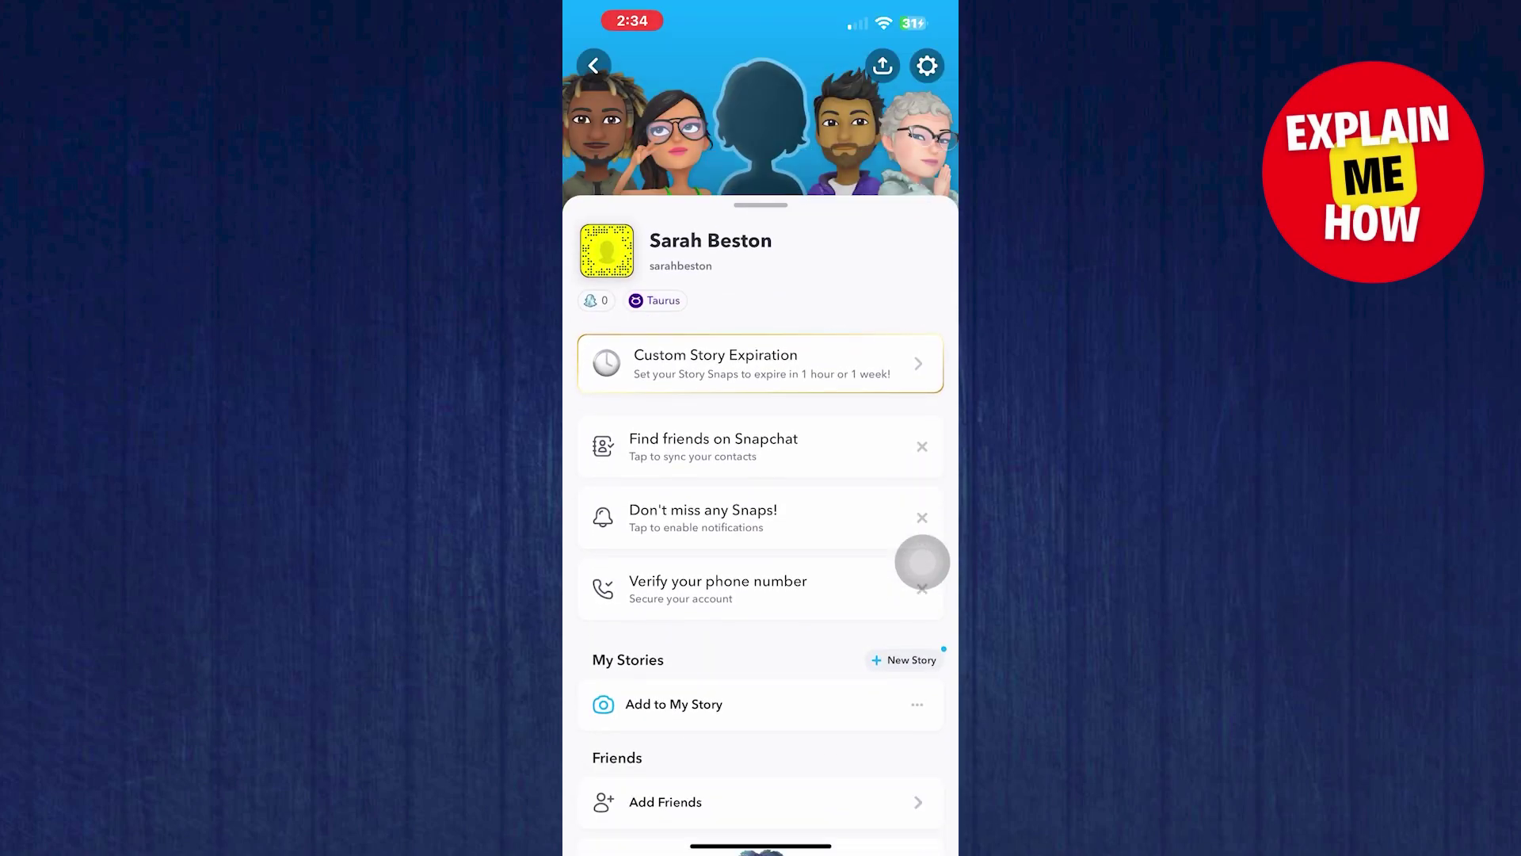
pyautogui.scroll(-2, 923, 562)
pyautogui.scroll(-2, 922, 562)
pyautogui.scroll(-2, 923, 563)
pyautogui.scroll(5, 922, 563)
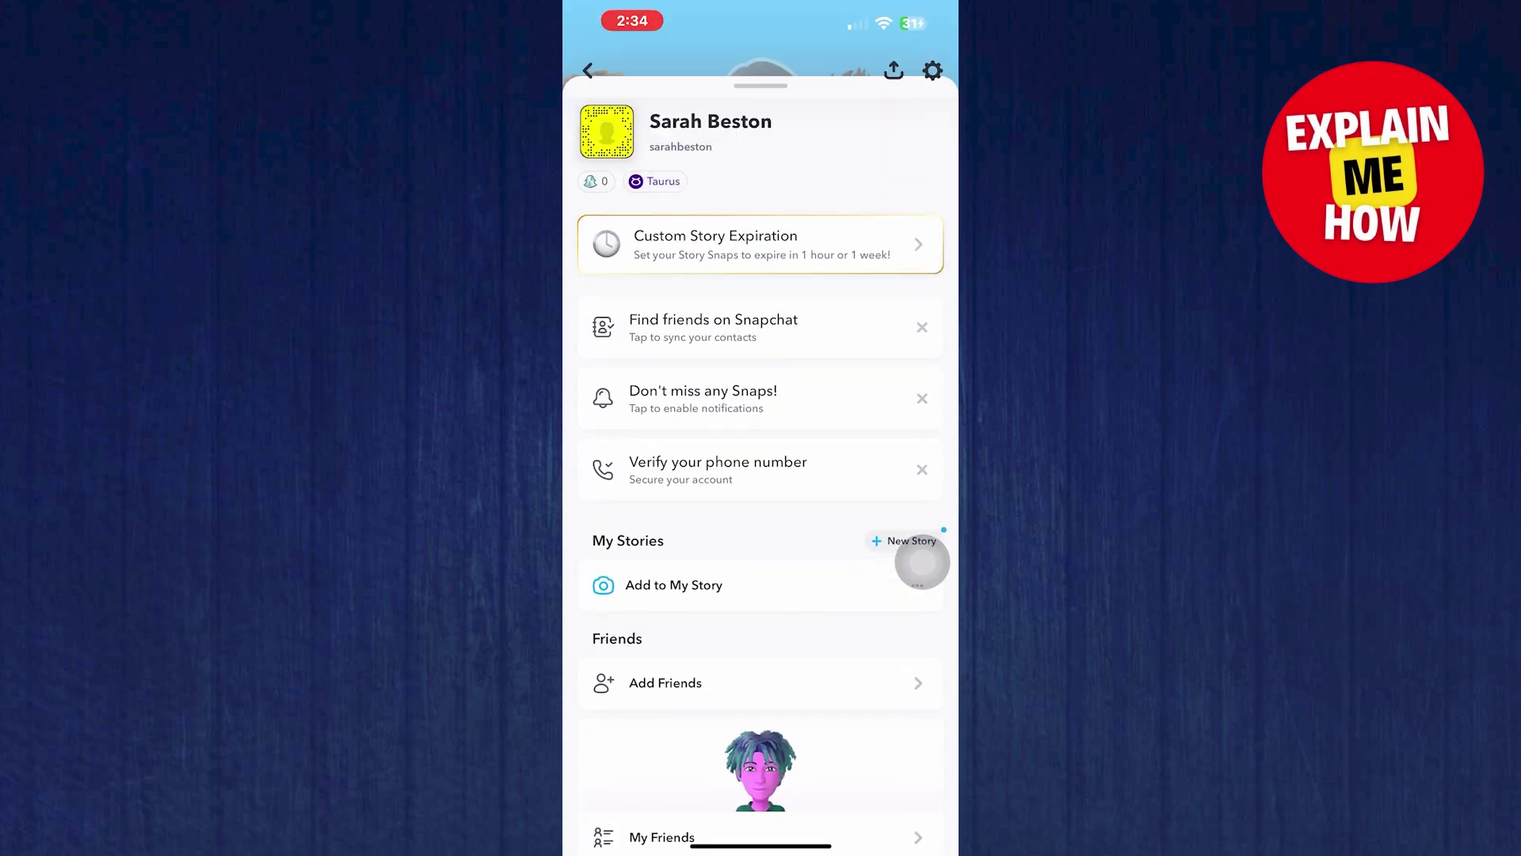
# Swipe up from the Snapchat profile page to reach the iPhone home screen.
pyautogui.moveTo(762, 846); pyautogui.dragTo(762, 535)
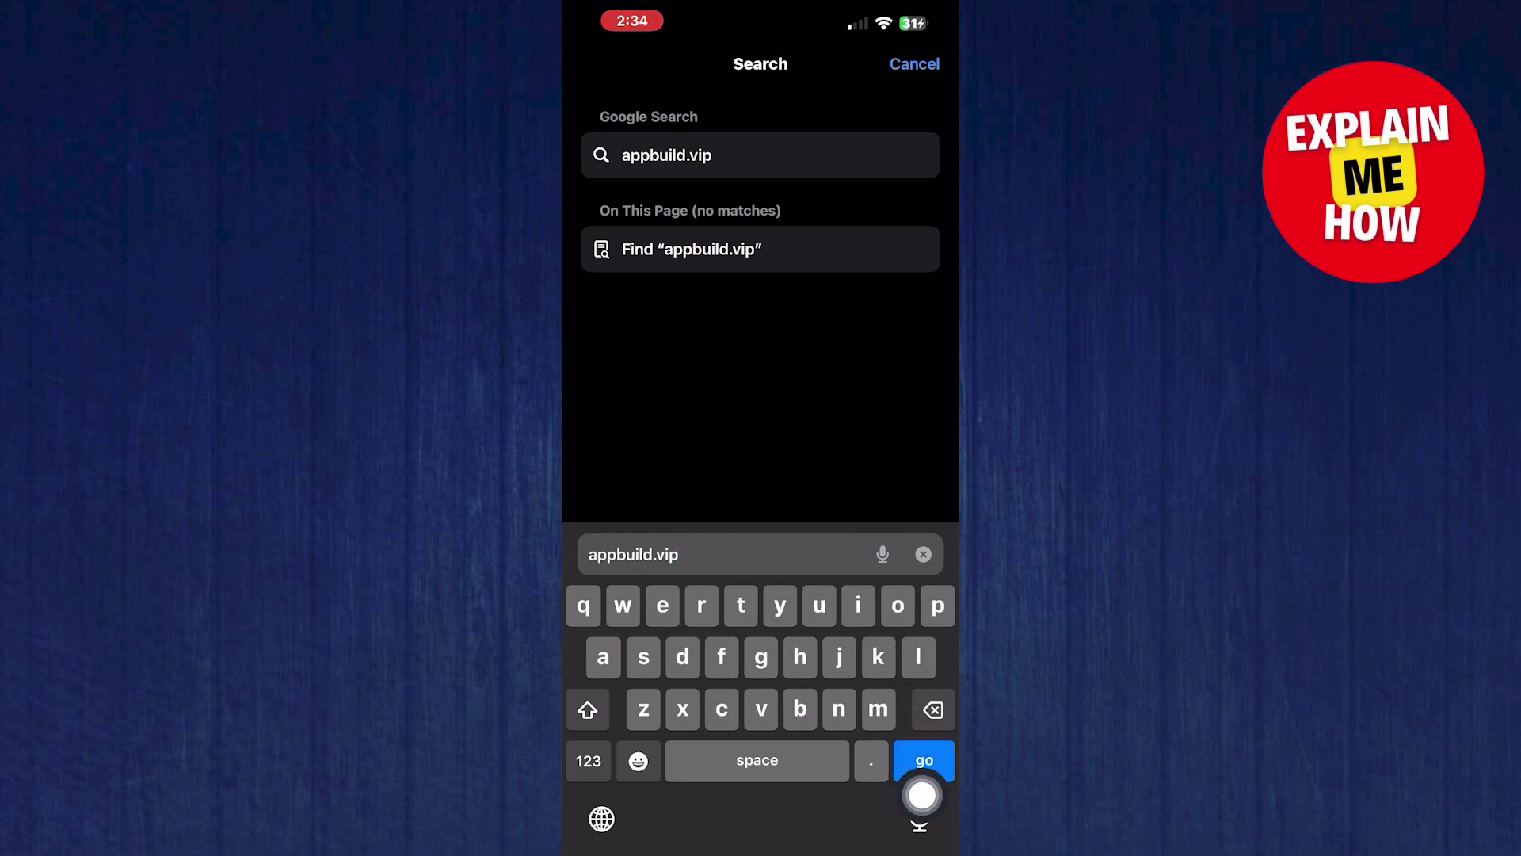
# Load appbuild.vip in Safari to show its #1 Tweaked App Store app list.
pyautogui.click(925, 761)
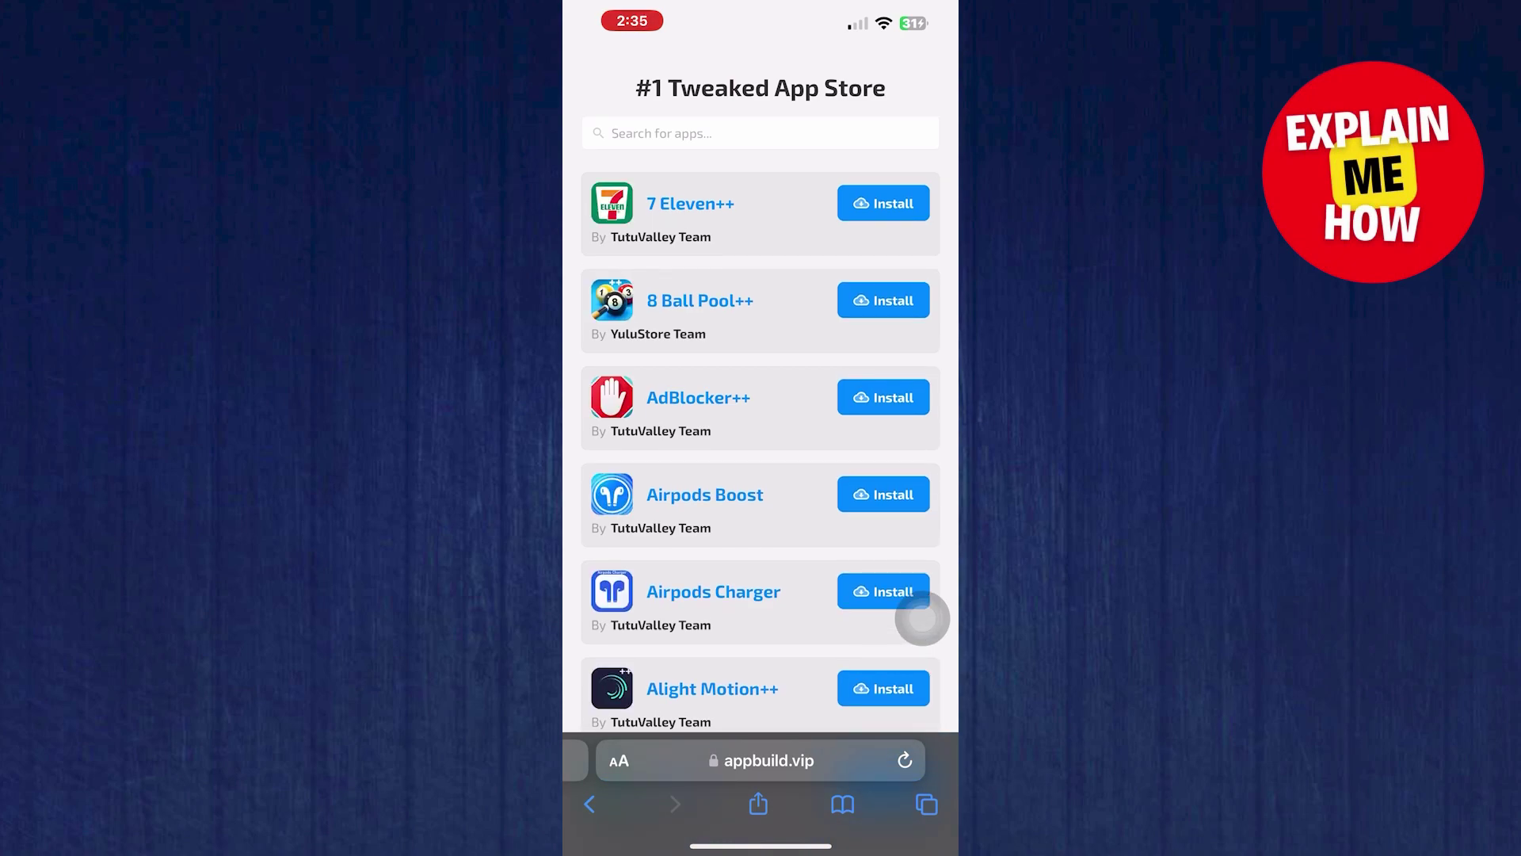
pyautogui.scroll(-3, 922, 618)
pyautogui.scroll(-3, 923, 617)
pyautogui.scroll(-3, 922, 617)
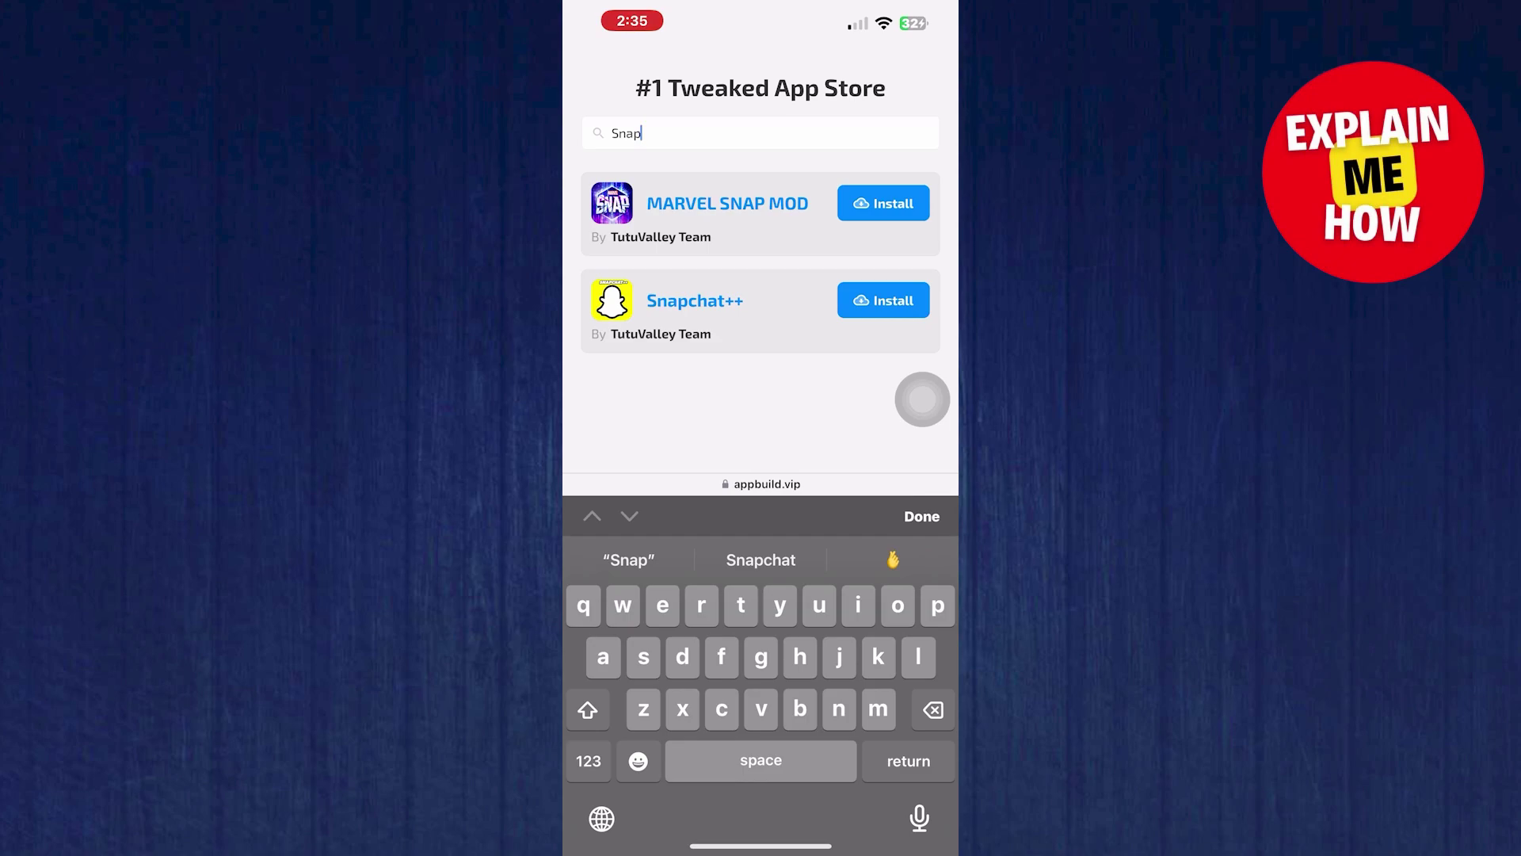
# Swipe up to close Safari and show the home screen with Snapchat installed.
pyautogui.moveTo(761, 846); pyautogui.dragTo(760, 500)
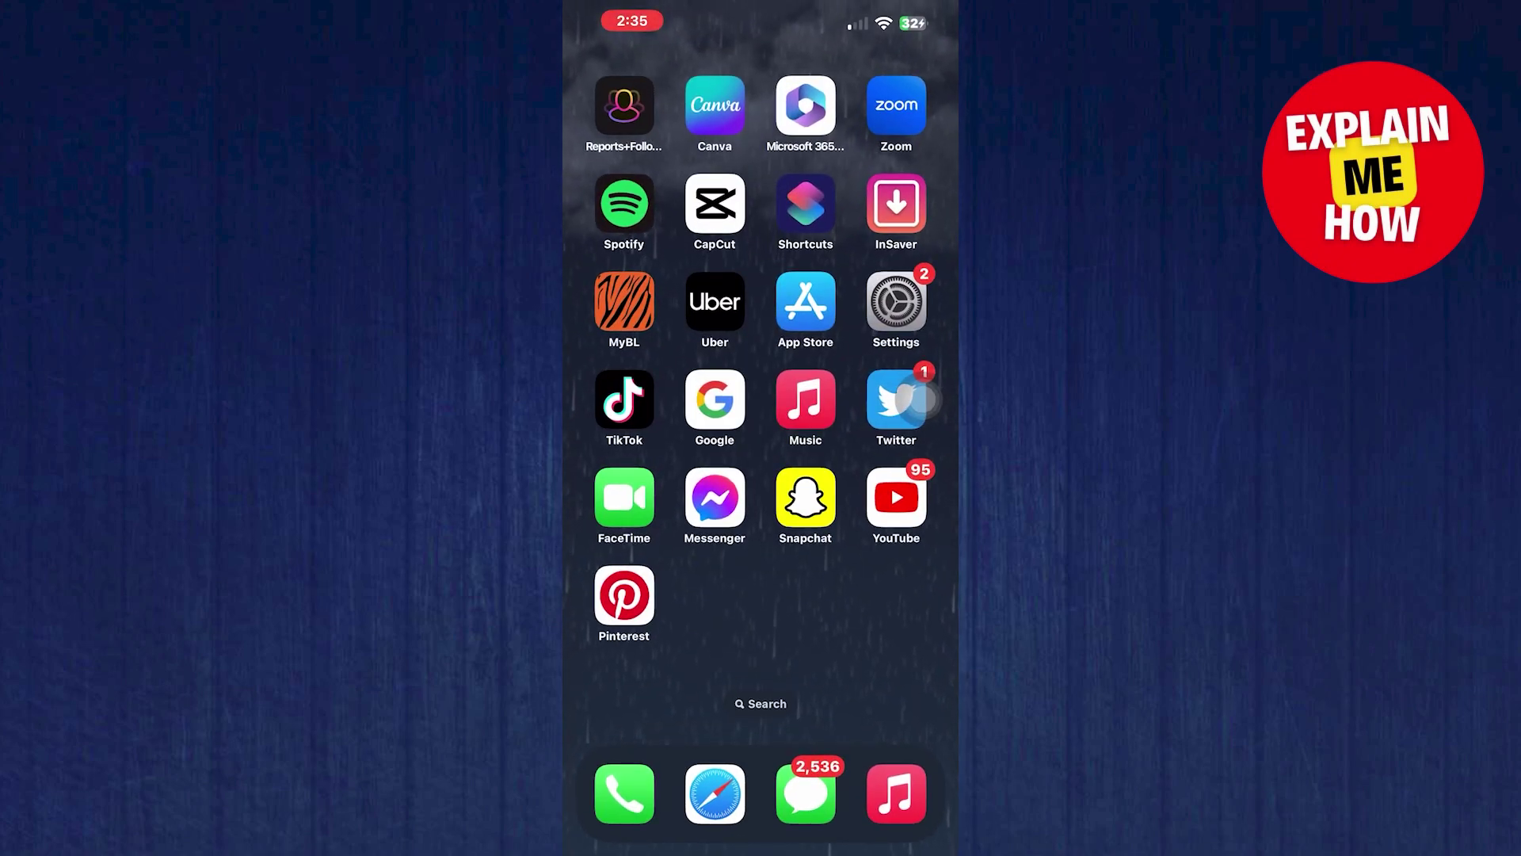